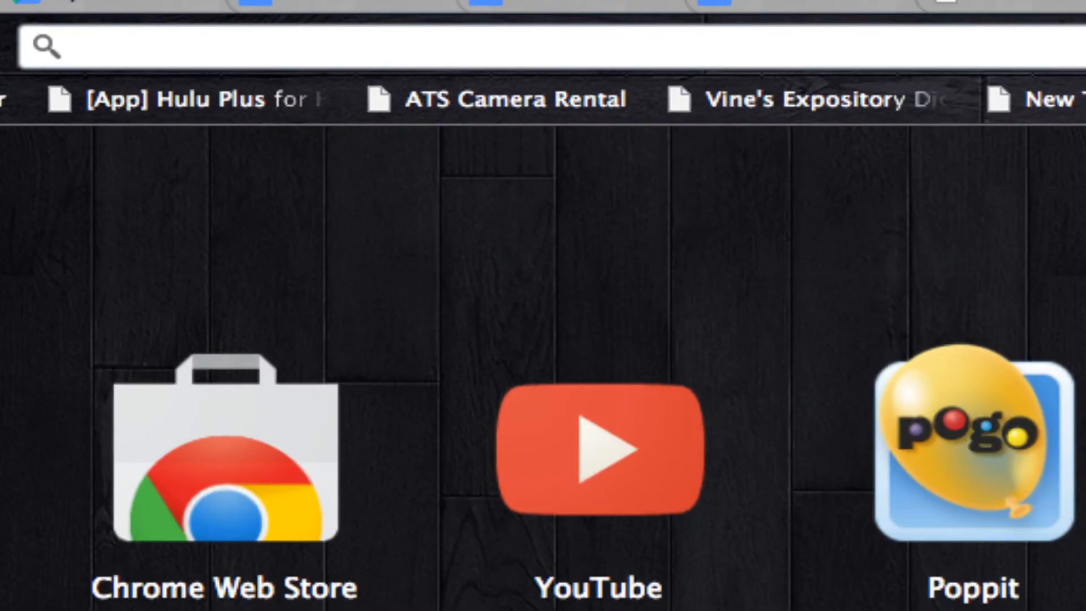
Go to drive.google.com and expand the additional entries of the Drive navigation list.
text(d)
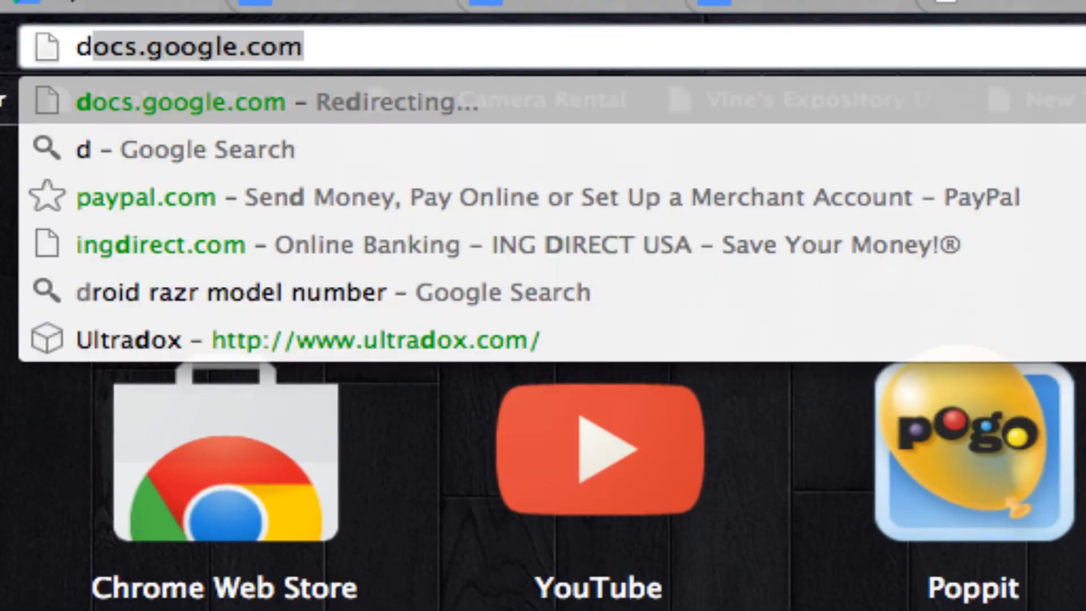
text(rive.)
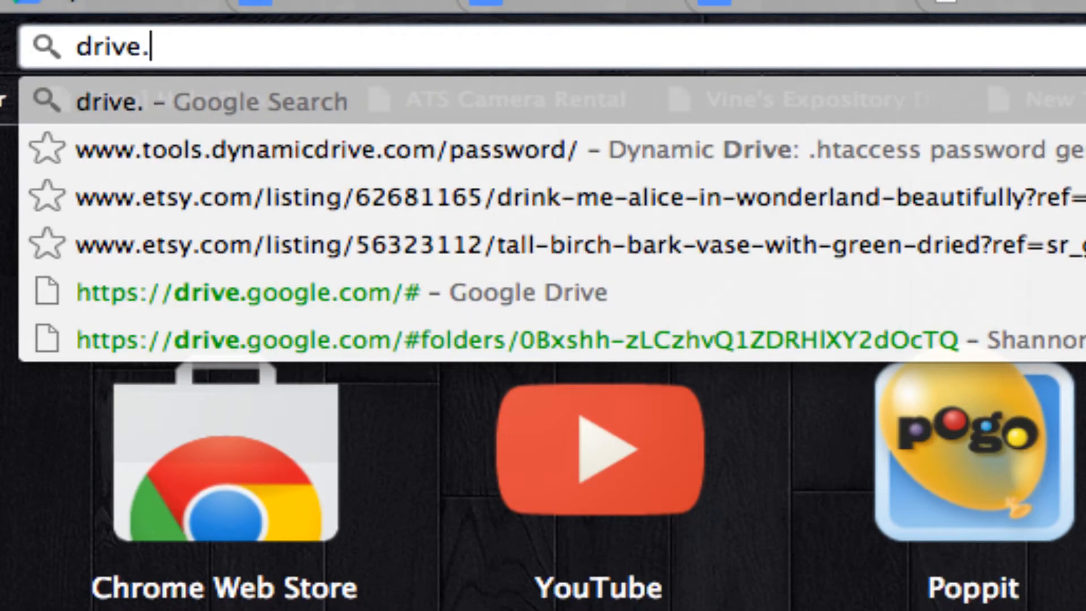
key(Right)
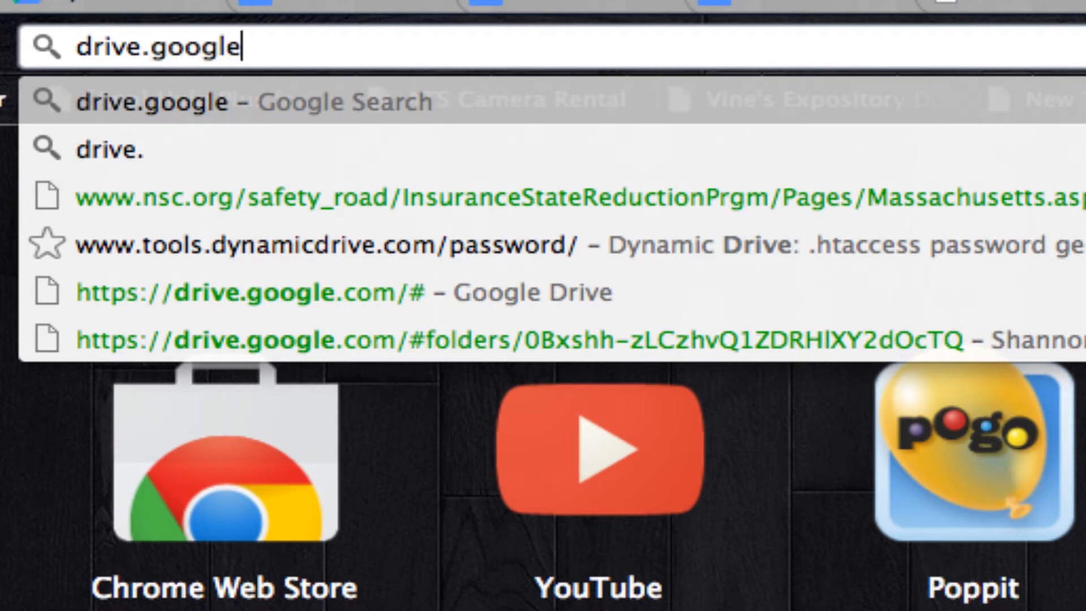
text(,com)
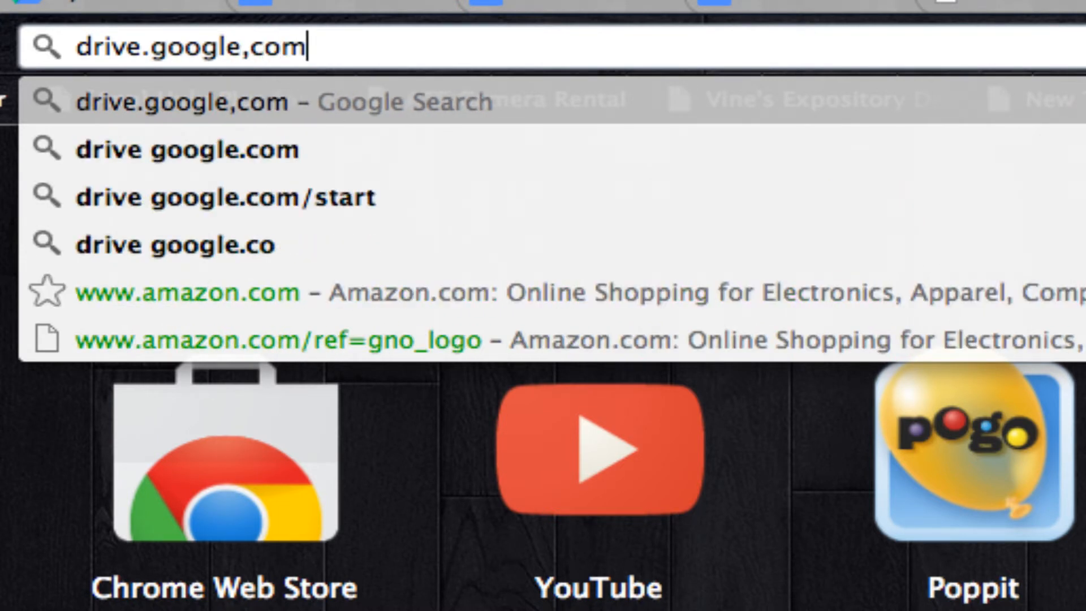
key(BackSpace)
key(BackSpace)
key(BackSpace)
key(BackSpace)
text(.om)
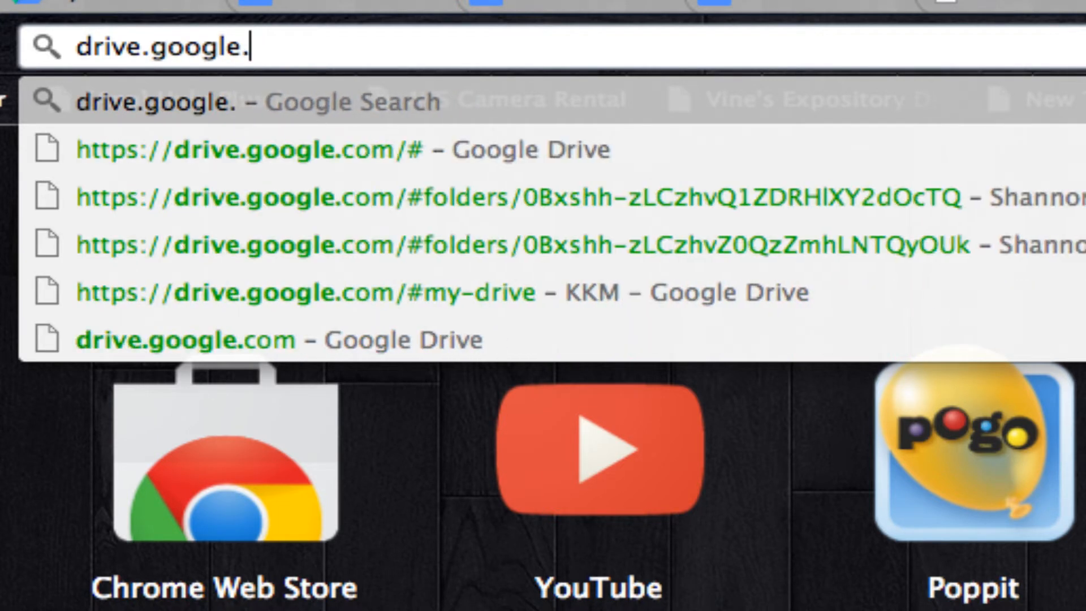
key(BackSpace)
text(\)
key(BackSpace)
key(BackSpace)
text(com)
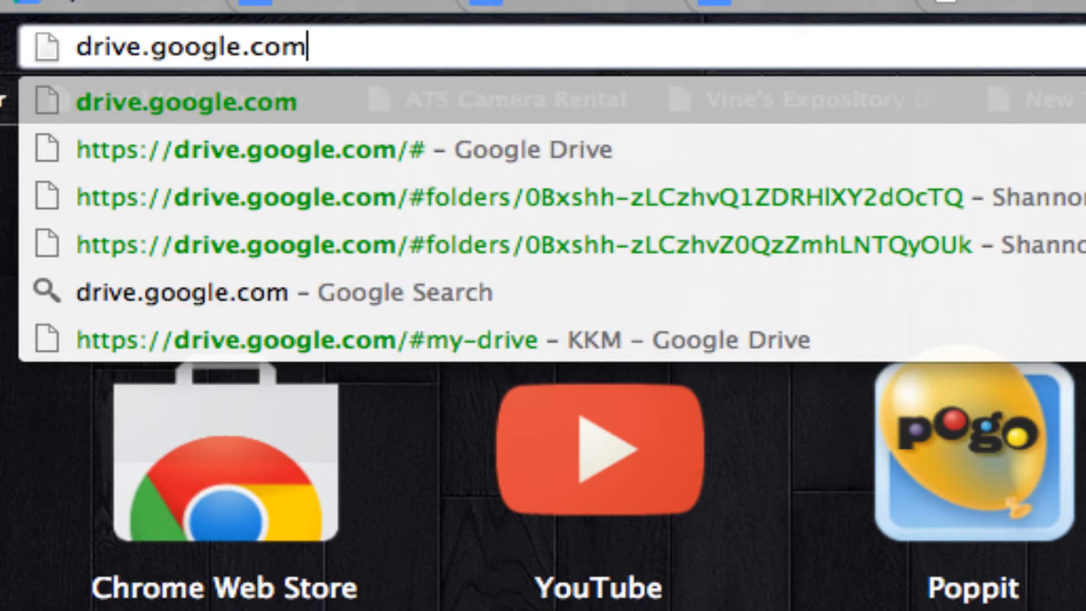
key(Return)
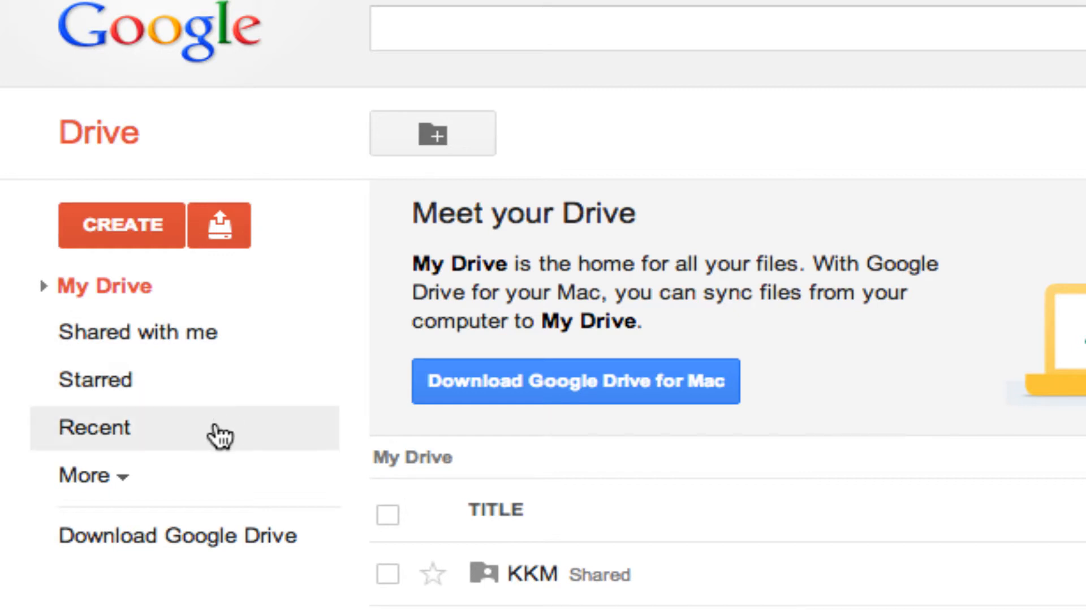
click(141, 478)
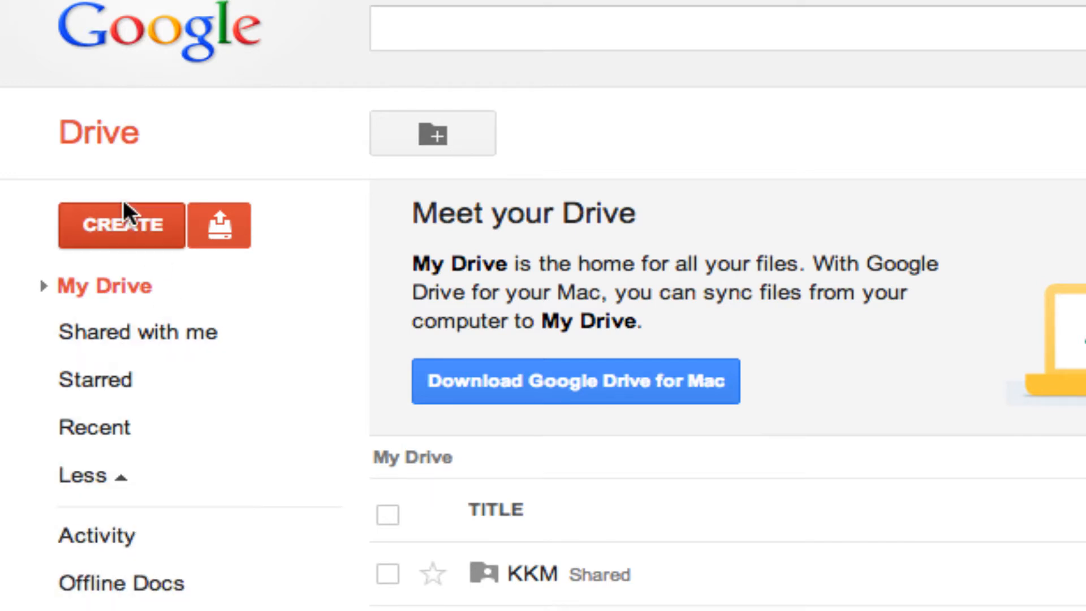
Create a new text document and enter "This is a document." as its content.
click(119, 230)
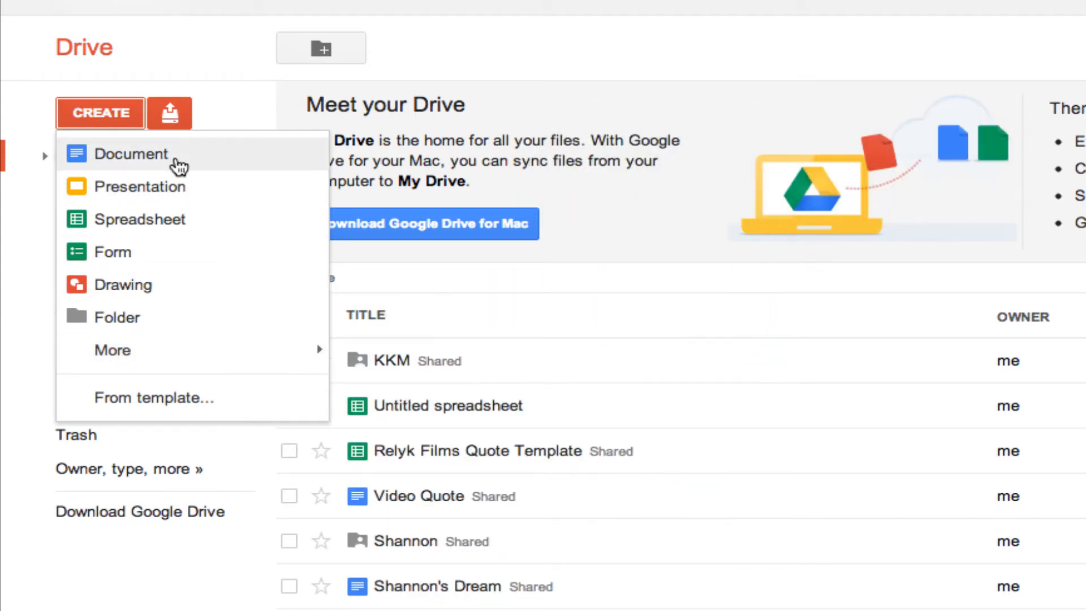
click(179, 164)
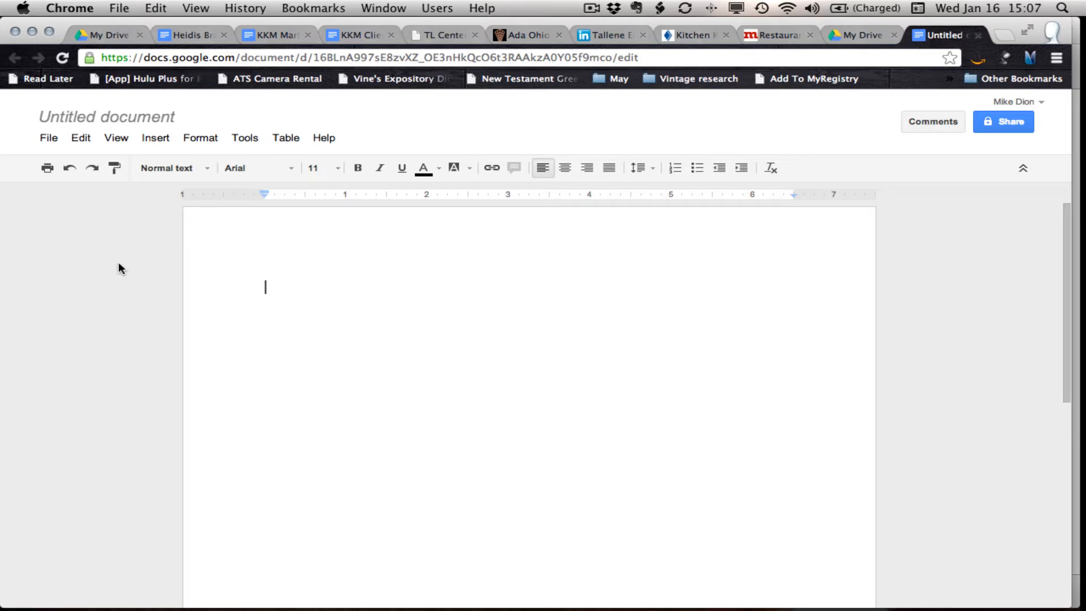
text(This is a document.)
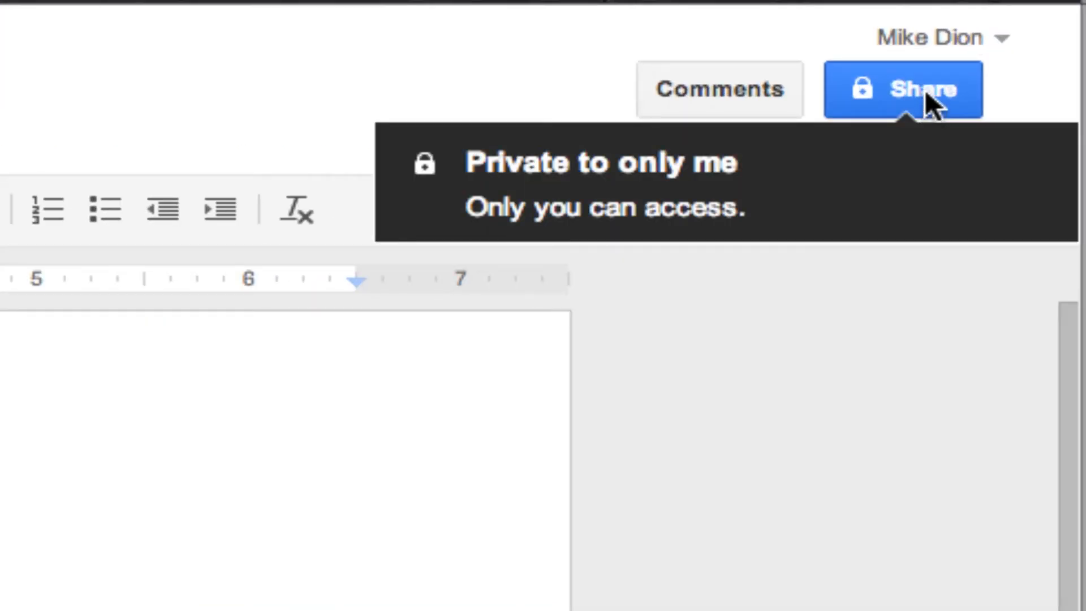
Start sharing the document and save it under the name "Important information regarding your face".
click(925, 90)
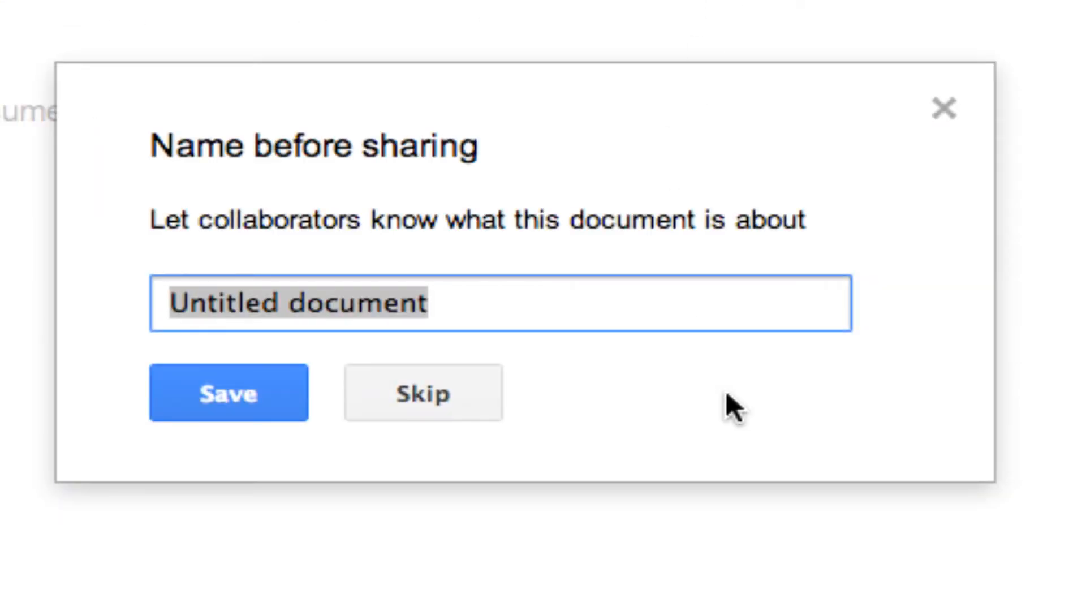
text(Important infor)
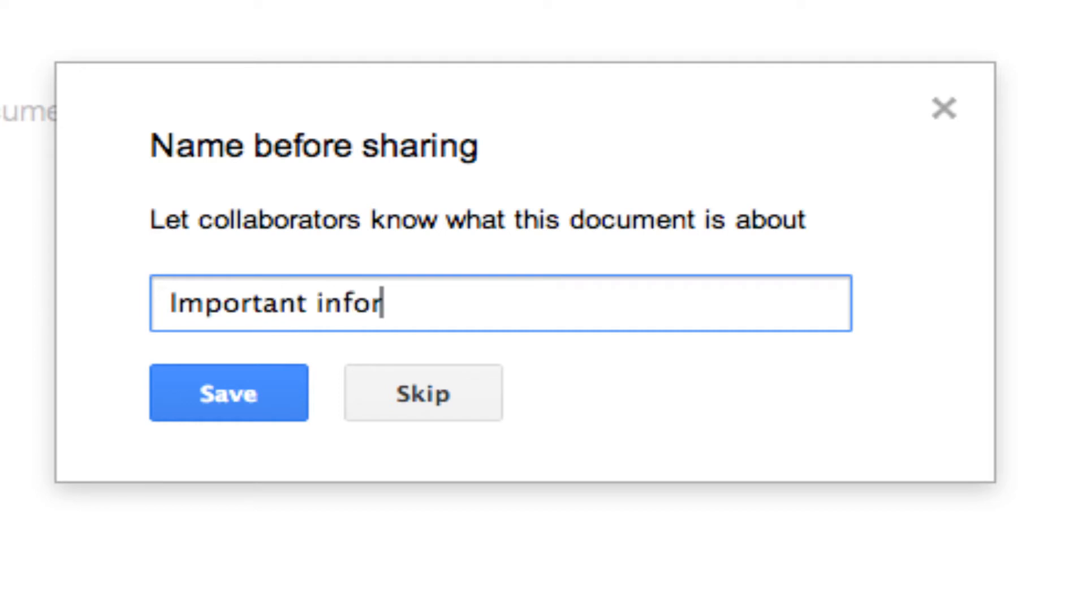
text(mation regard)
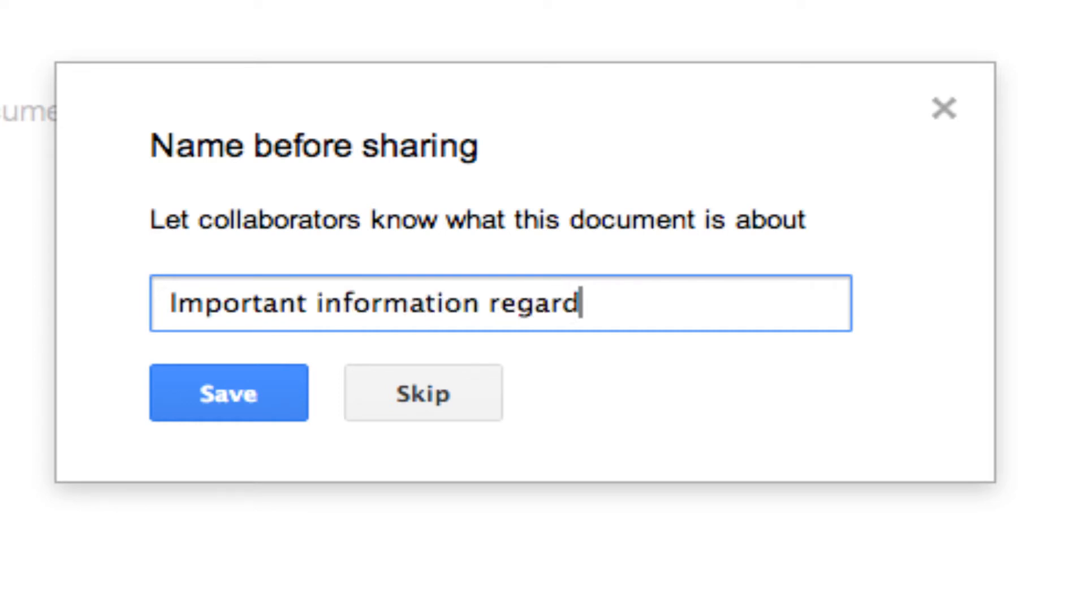
text(ing your da)
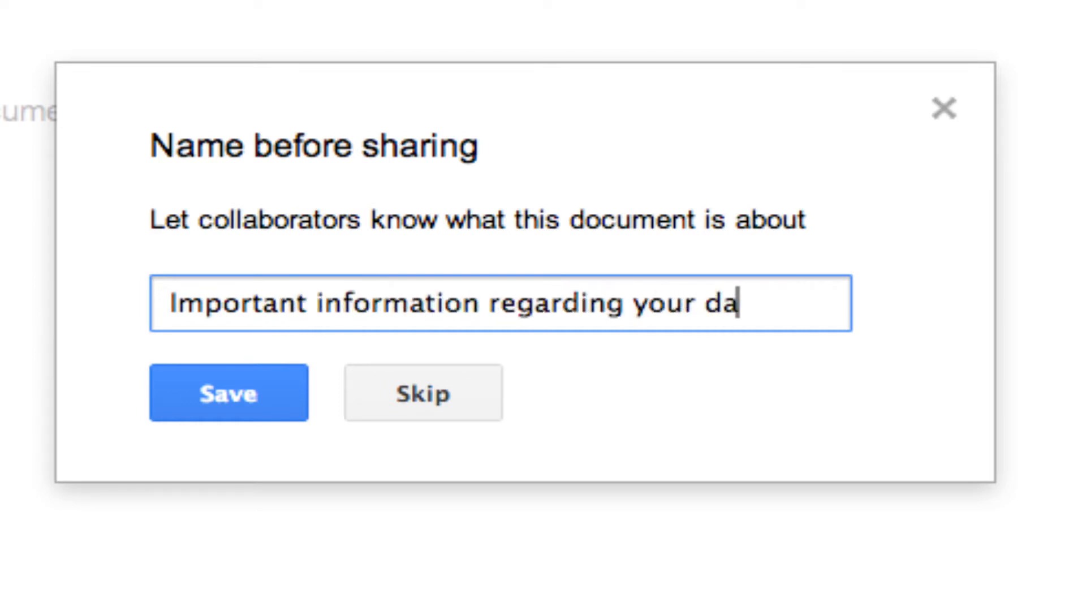
key(BackSpace)
key(BackSpace)
text(face)
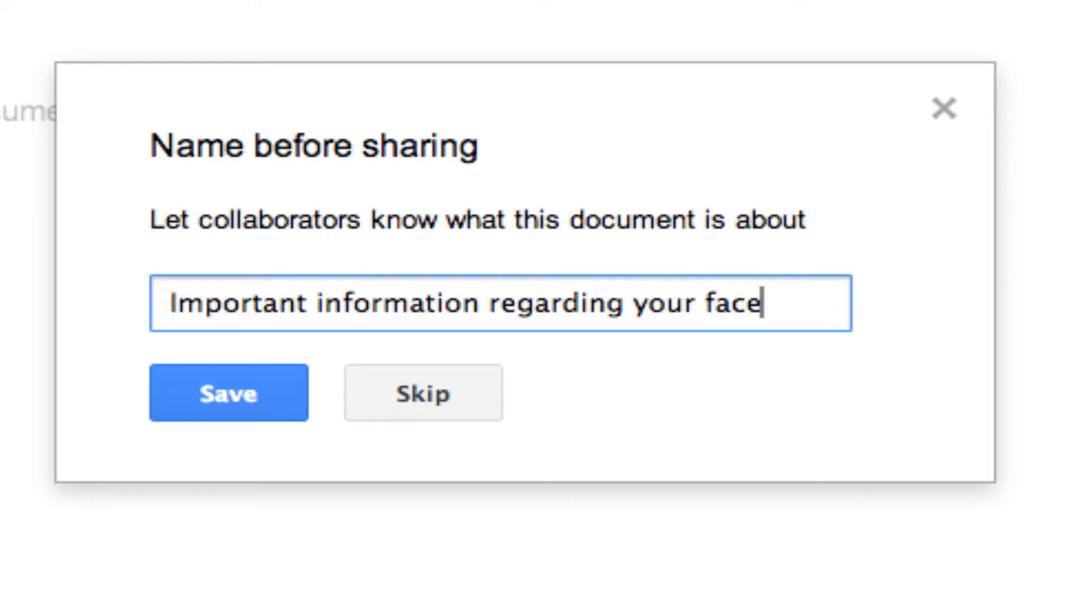
click(242, 413)
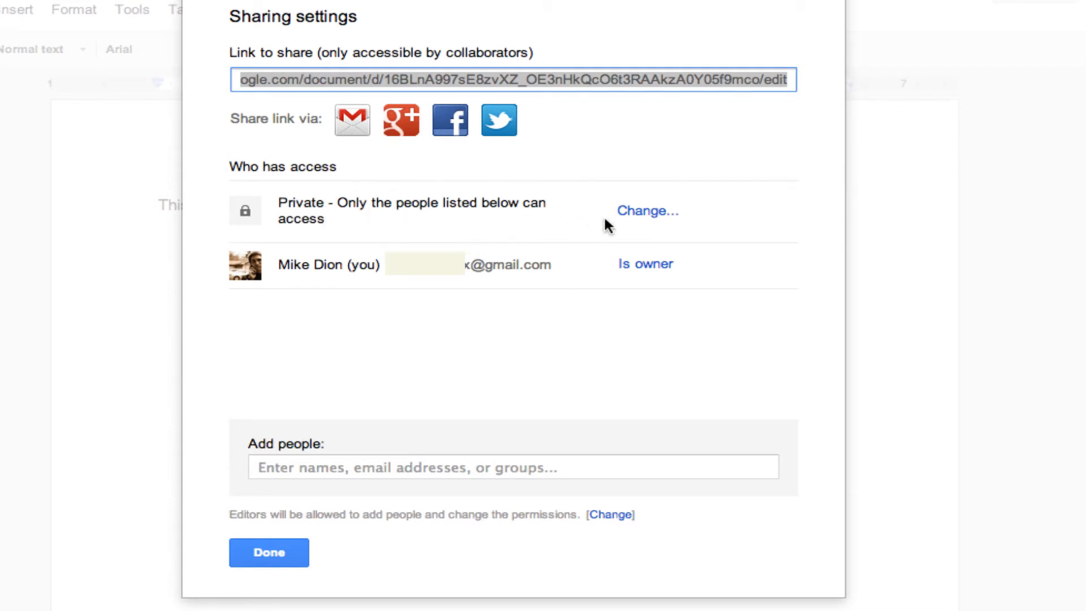
Review the visibility options in the document's sharing settings and leave without applying a change.
click(645, 213)
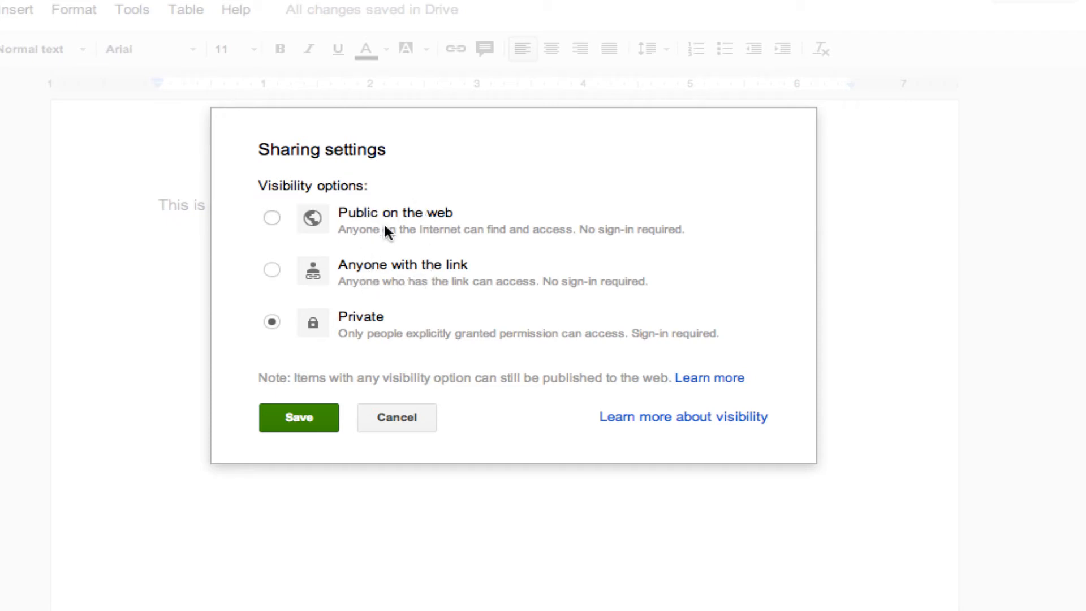
click(397, 418)
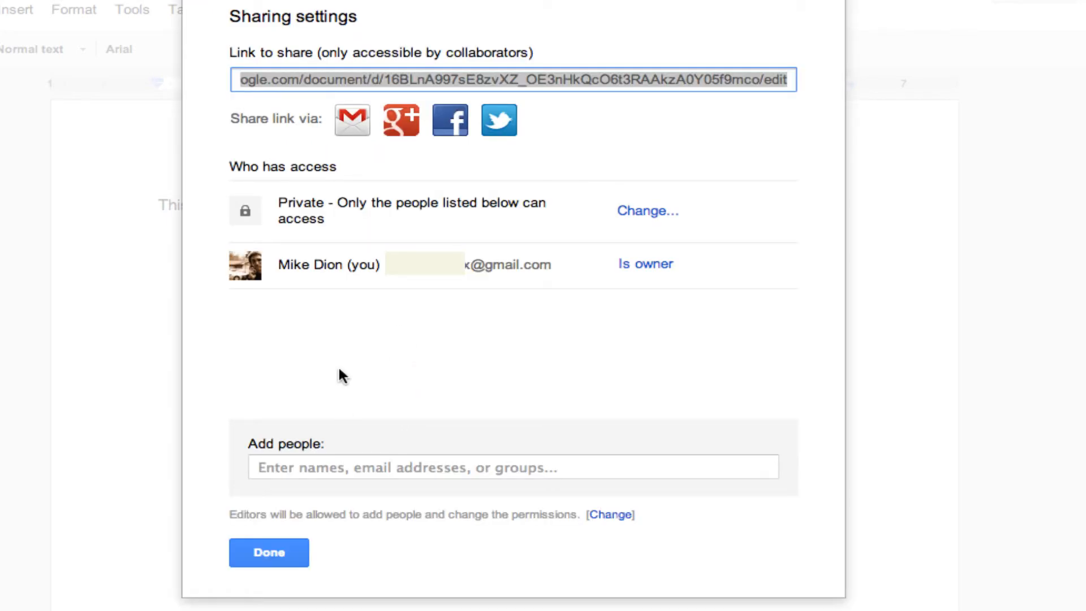
Add a collaborator to the document by looking up the contact's first name and picking the matching Gmail contact.
click(308, 468)
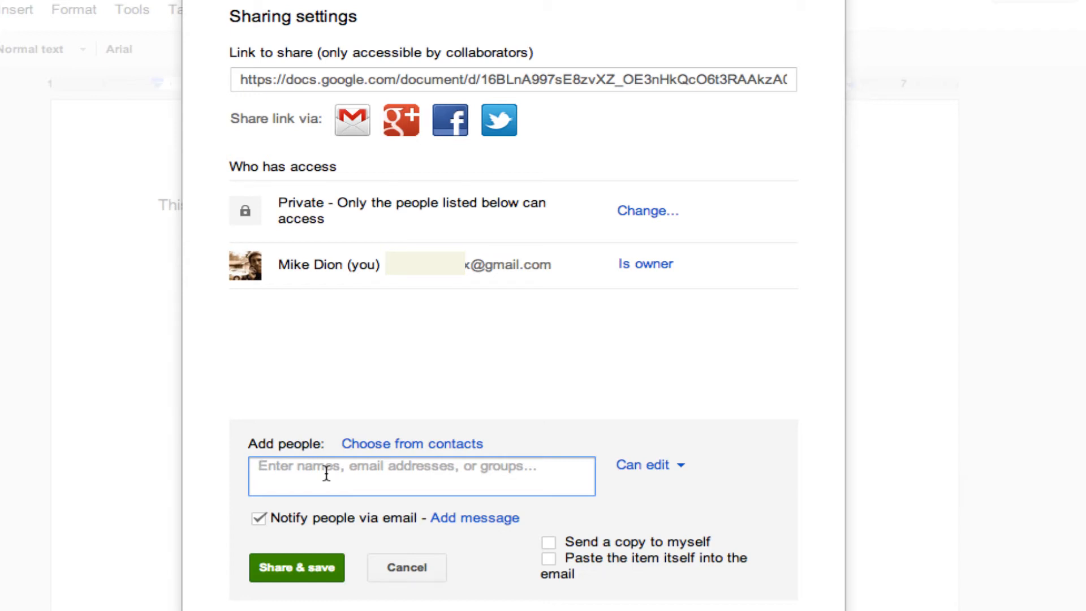
text(Kyl)
key(Down)
key(Down)
key(Down)
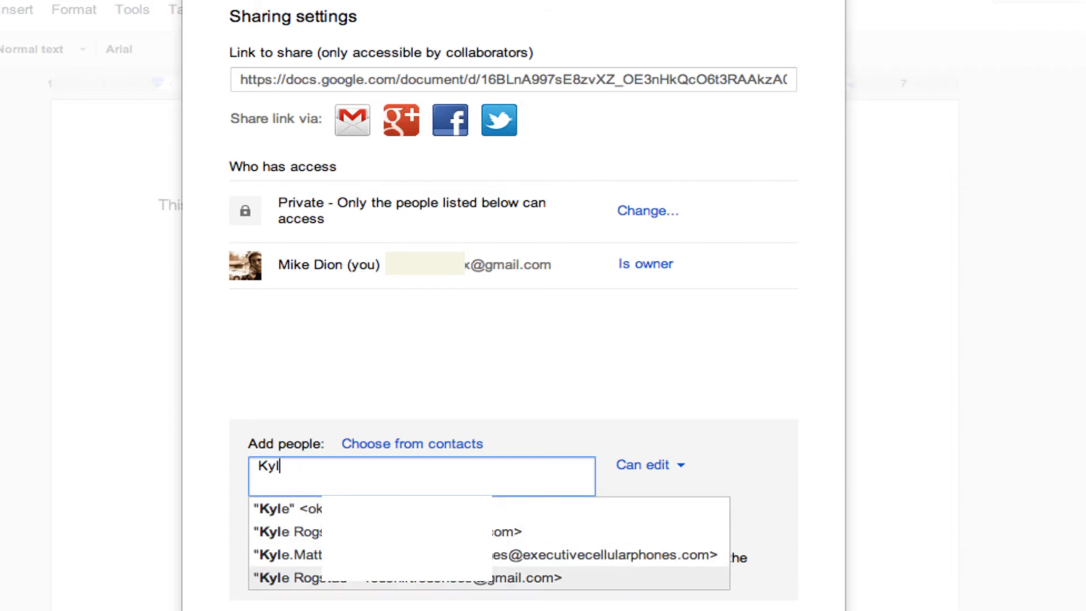
key(Up)
key(Up)
key(Up)
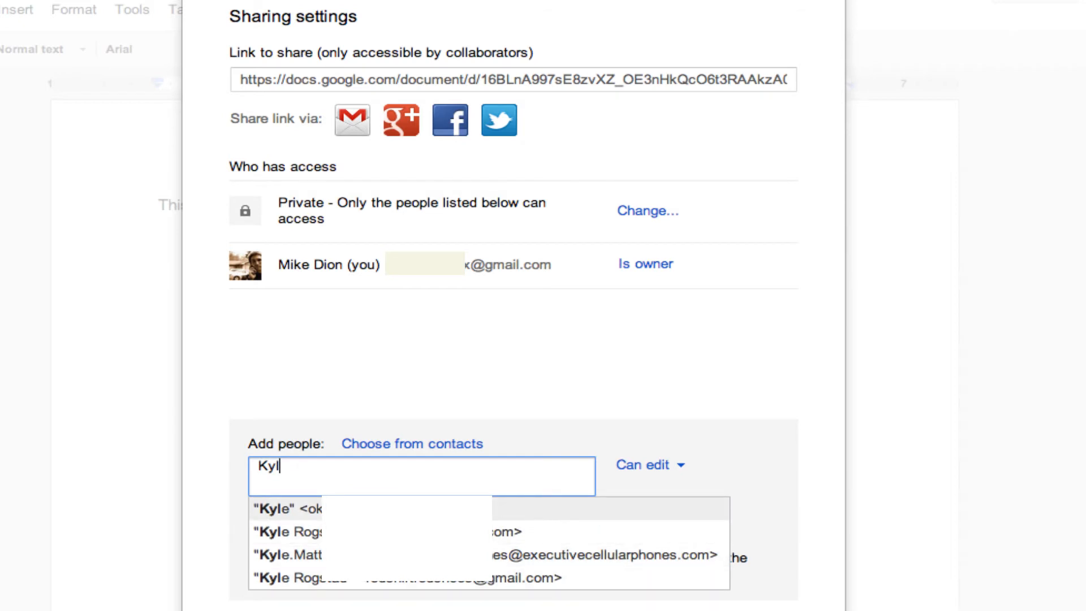
key(Down)
key(Down)
key(Down)
key(Return)
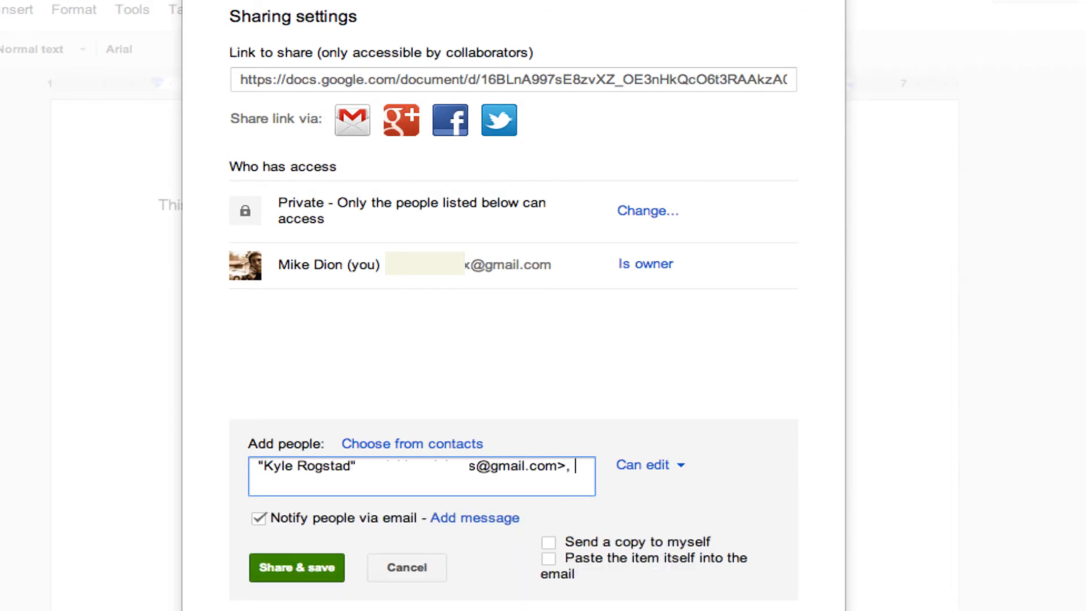
Share the document with the added contact using the Can edit permission, and close the sharing settings.
click(685, 466)
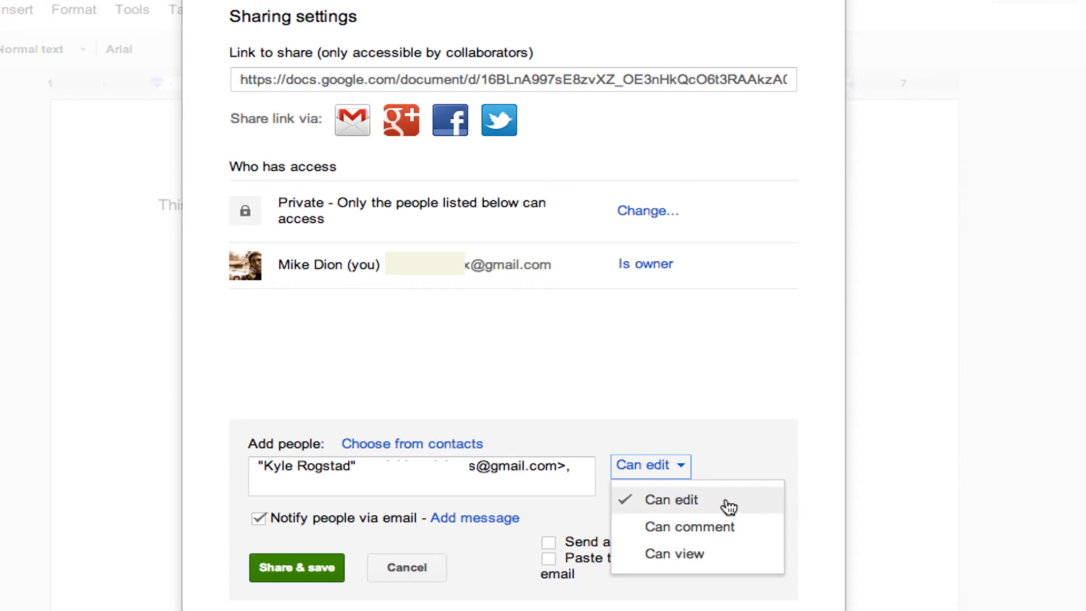
click(521, 527)
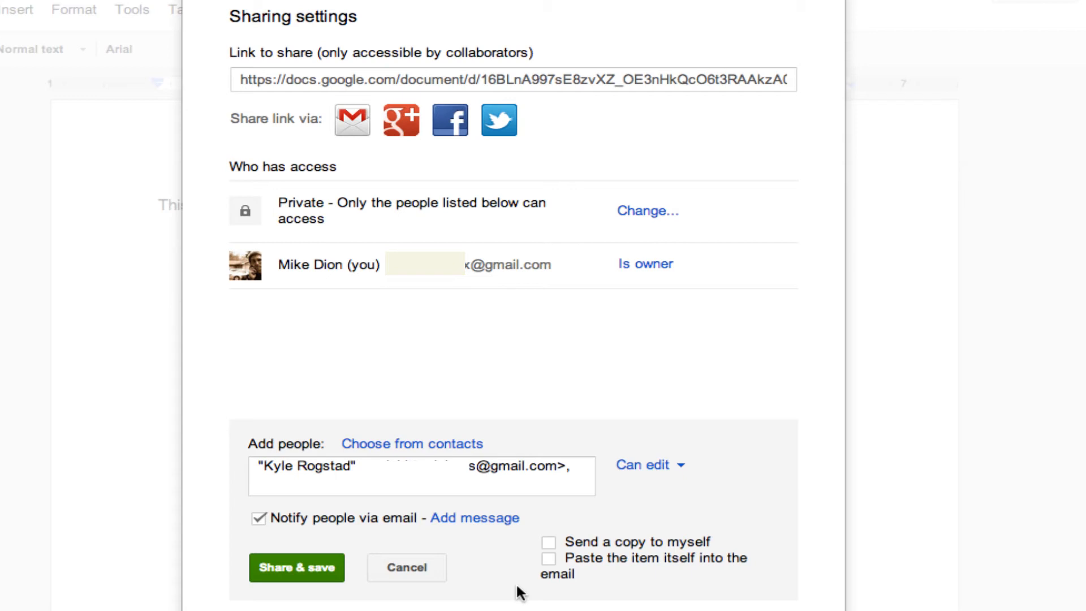
click(272, 566)
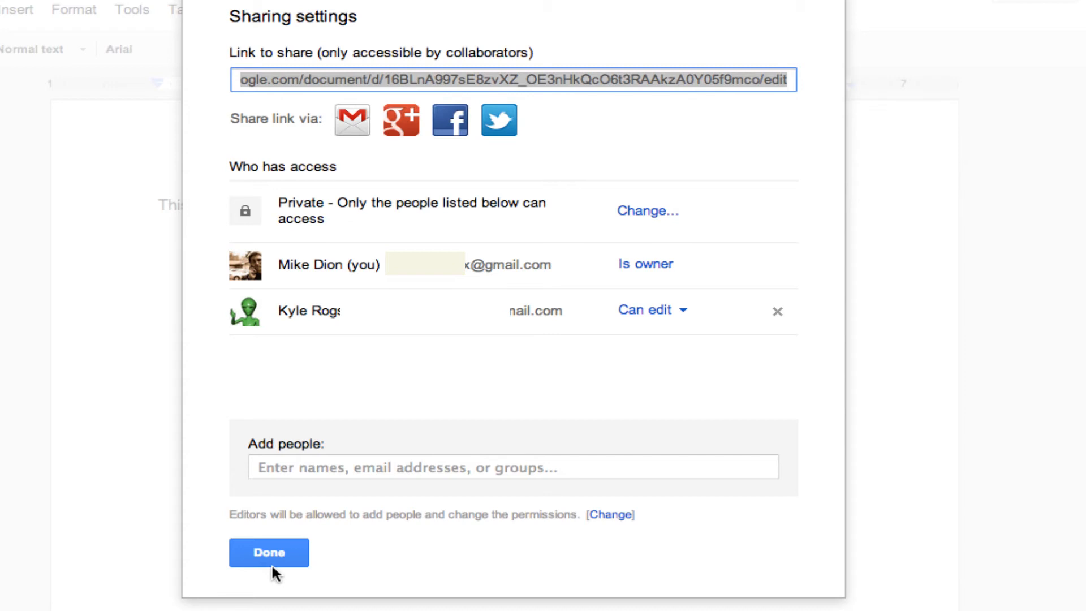
click(273, 565)
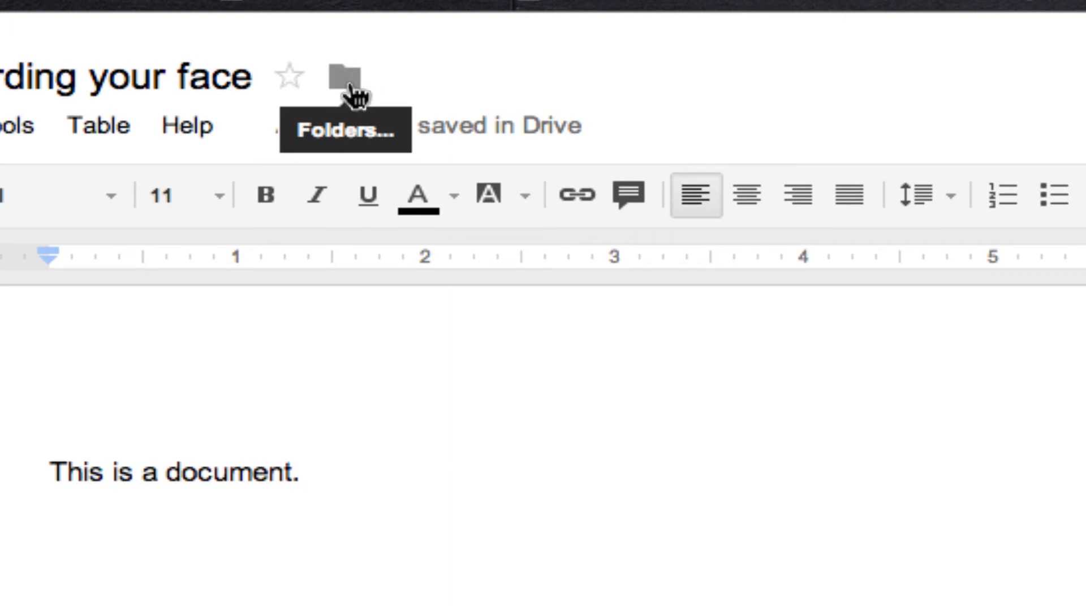
From the document's folder organizer, create a My Drive folder named with the collaborator's first name followed by "is a Ninja".
click(350, 85)
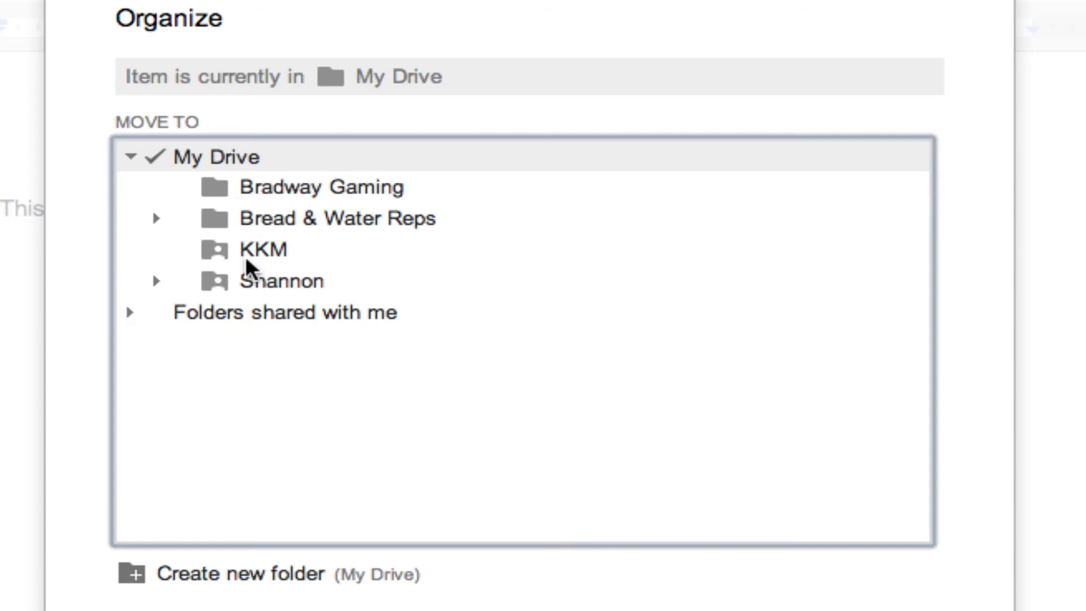
click(137, 578)
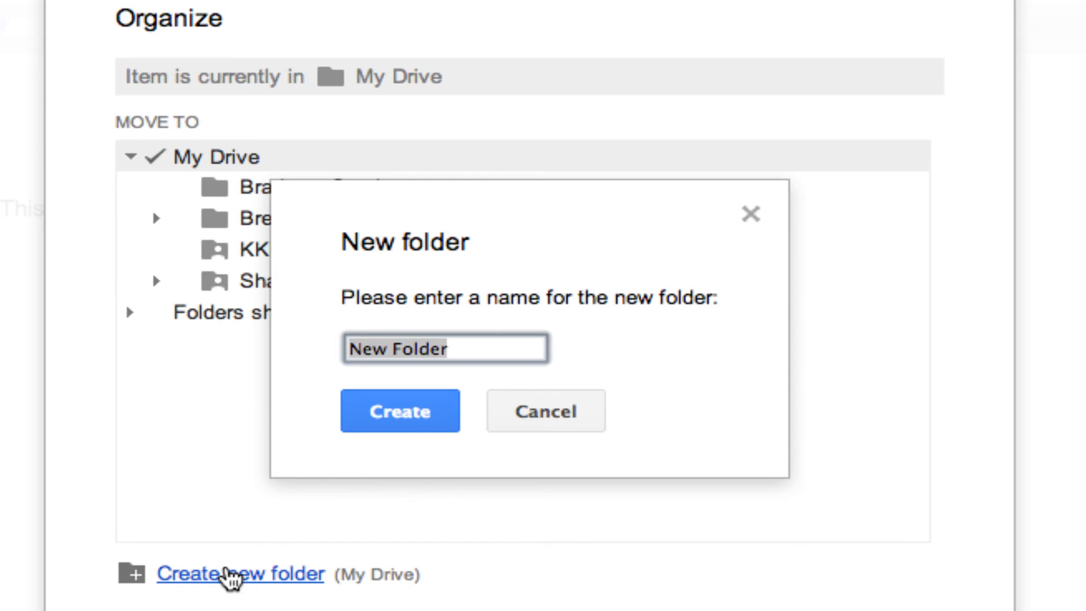
text(Kyle is )
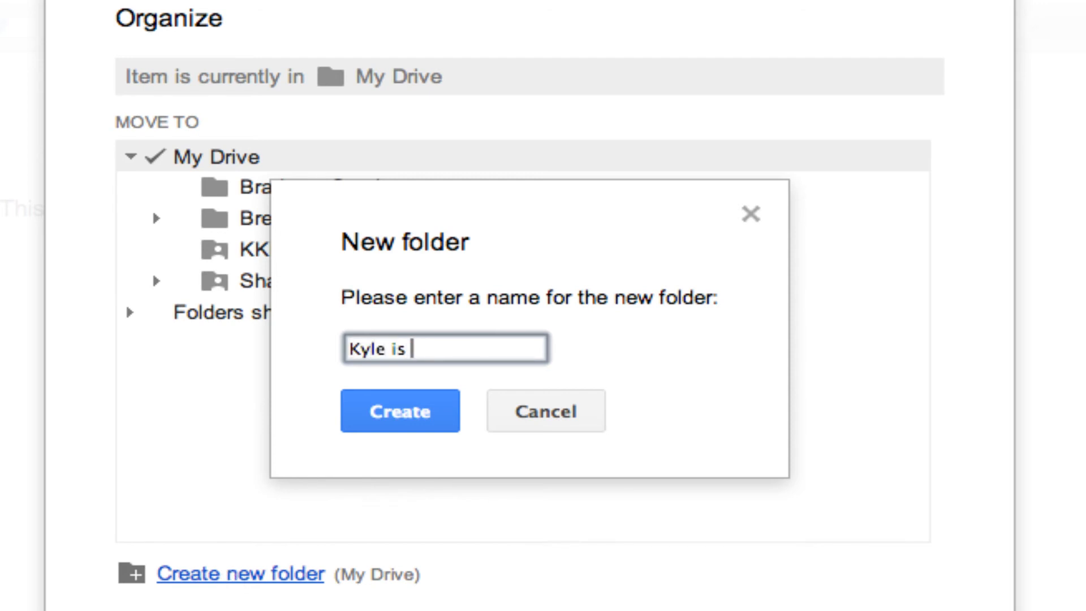
text(a Ninja)
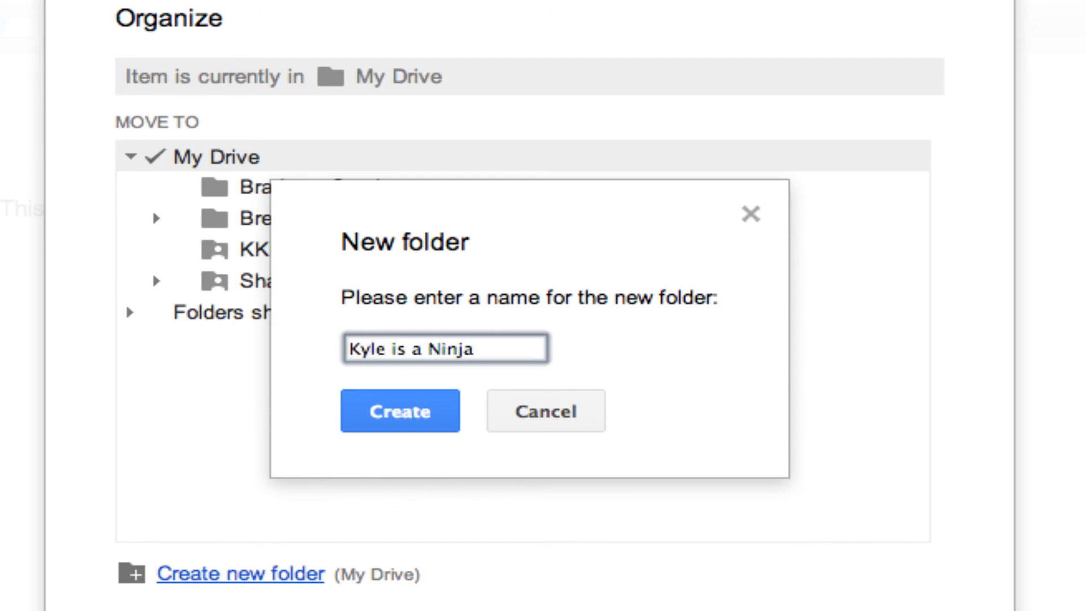
click(424, 417)
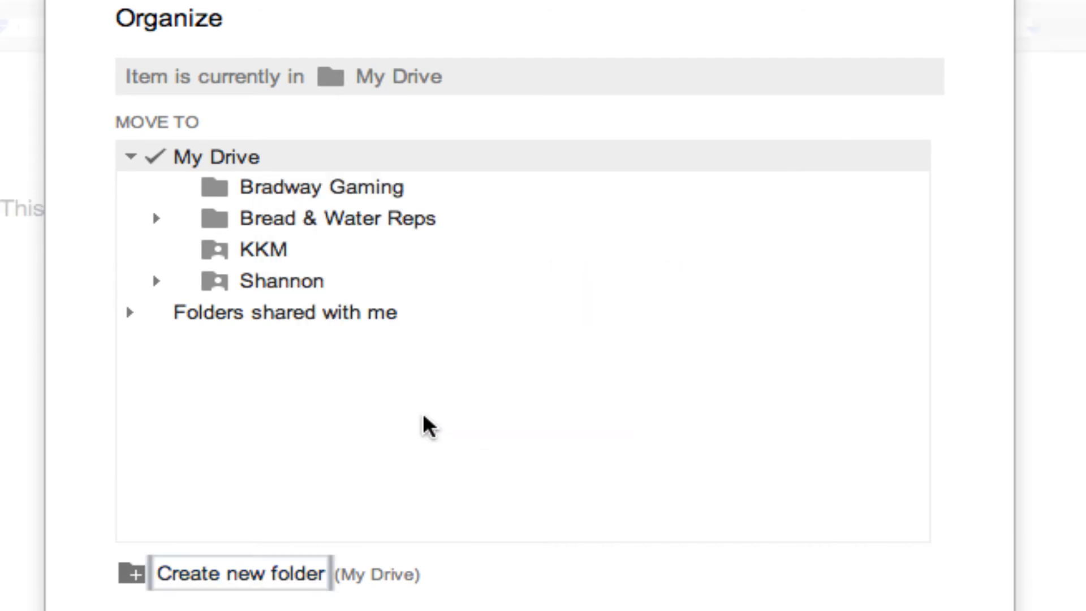
Move the document into the newly created "is a Ninja" folder.
click(300, 252)
click(305, 192)
click(307, 226)
click(155, 610)
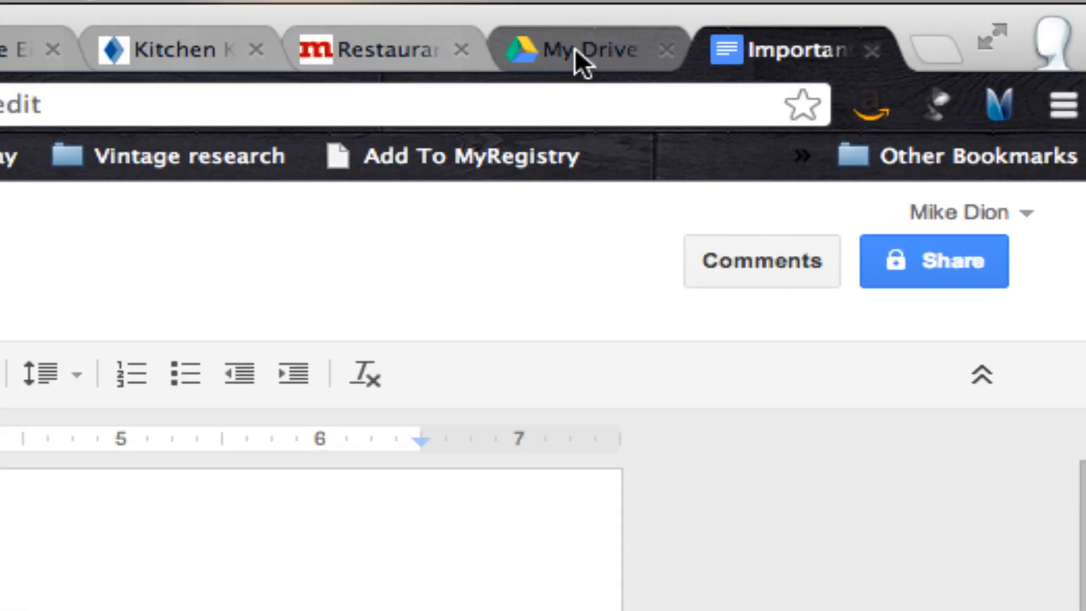
Return to the My Drive file list and open the new "is a Ninja" folder to check its contents.
click(575, 48)
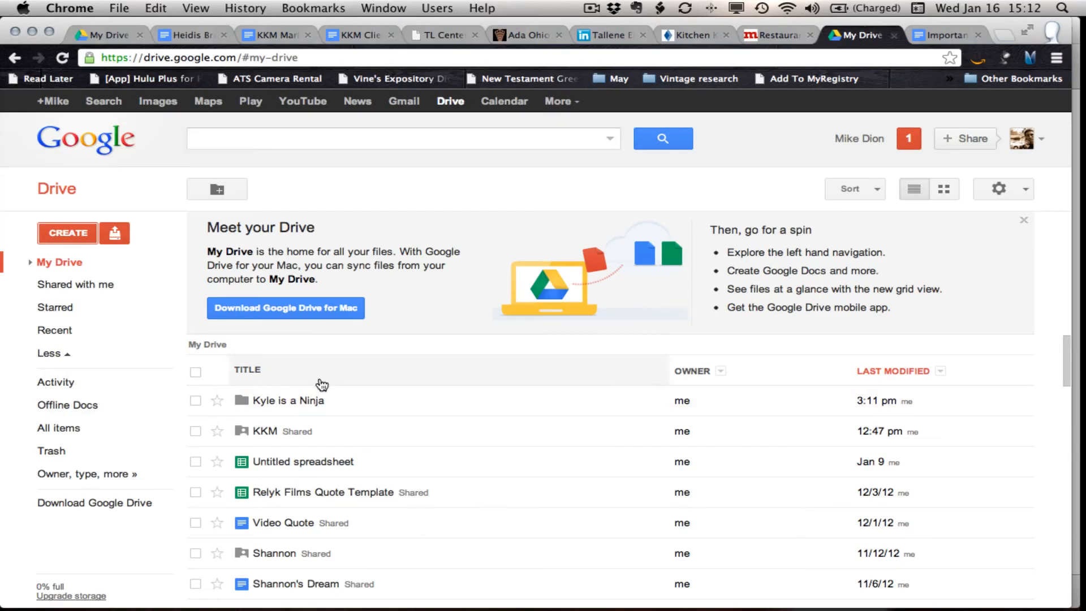
click(310, 402)
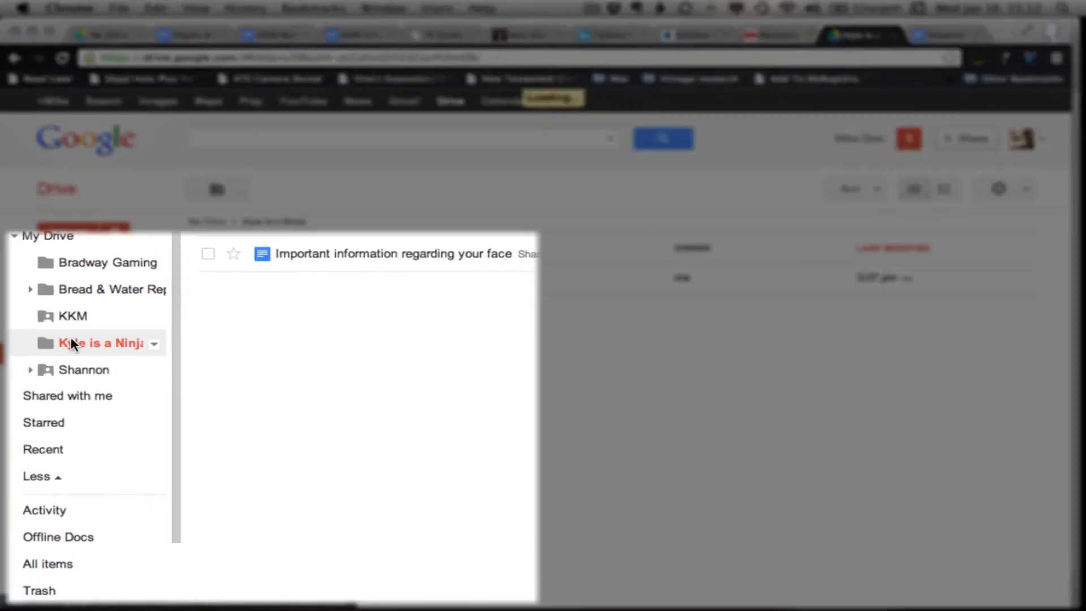
Share the "is a Ninja" folder with the collaborator from the contact suggestions, using the Can edit permission, and close the sharing settings.
right_click(71, 341)
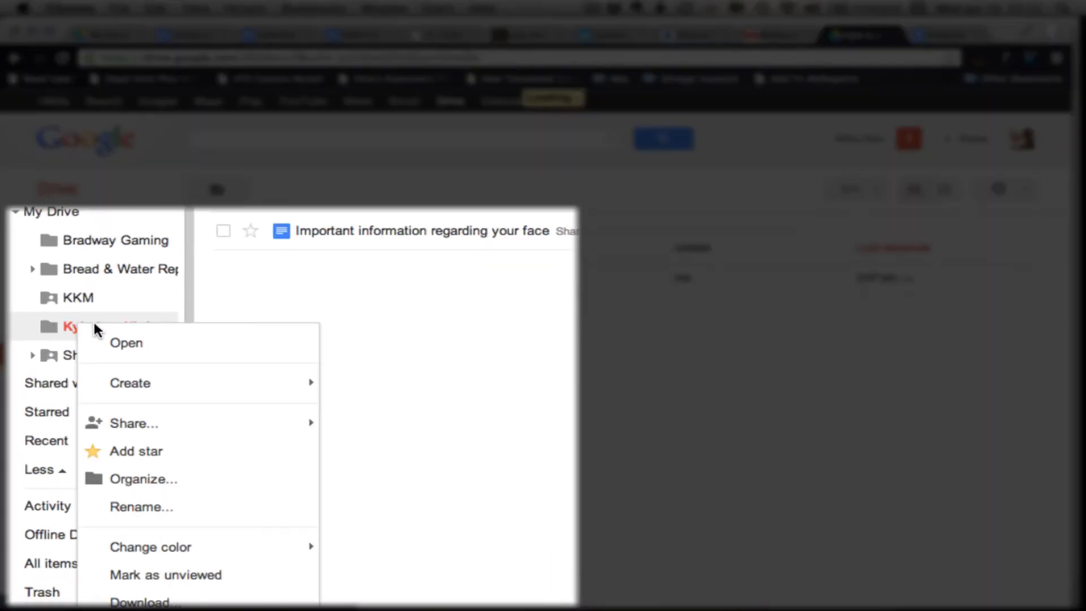
mouse_move(184, 427)
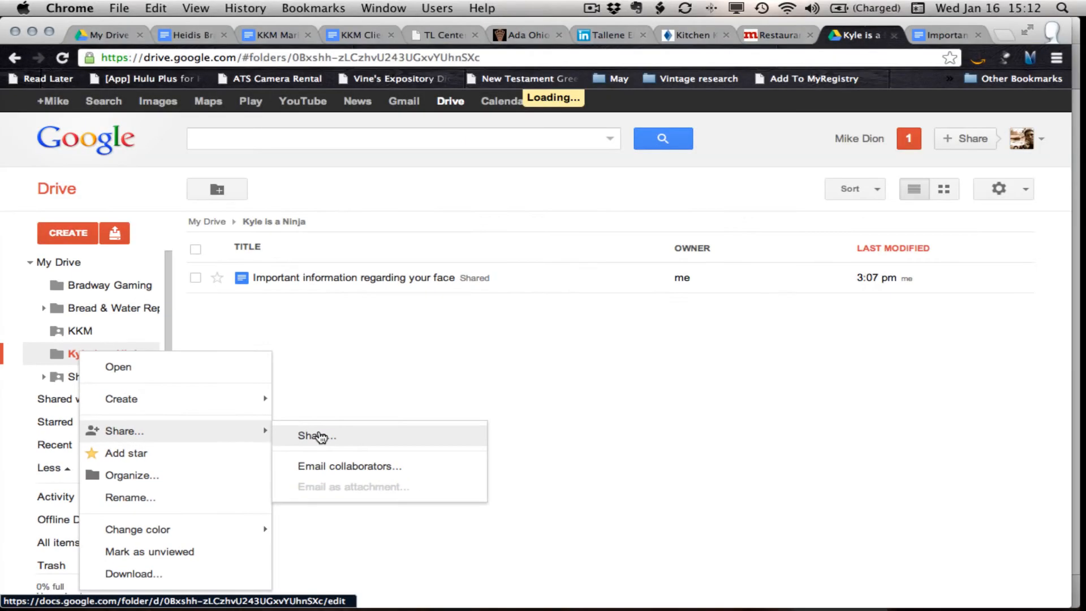
click(374, 430)
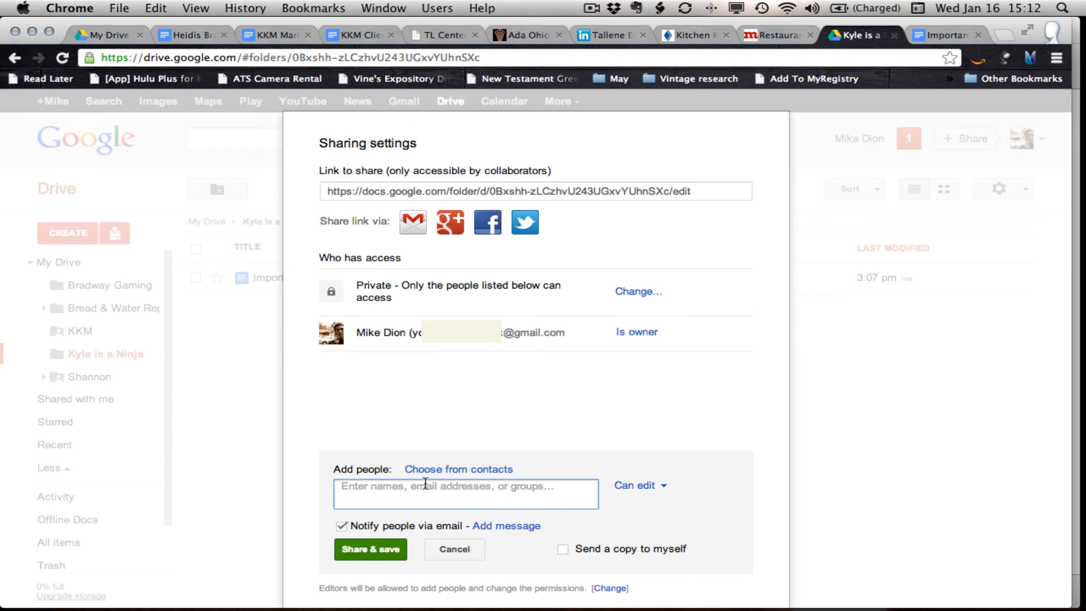
text(kyle)
key(Down)
key(Down)
key(Down)
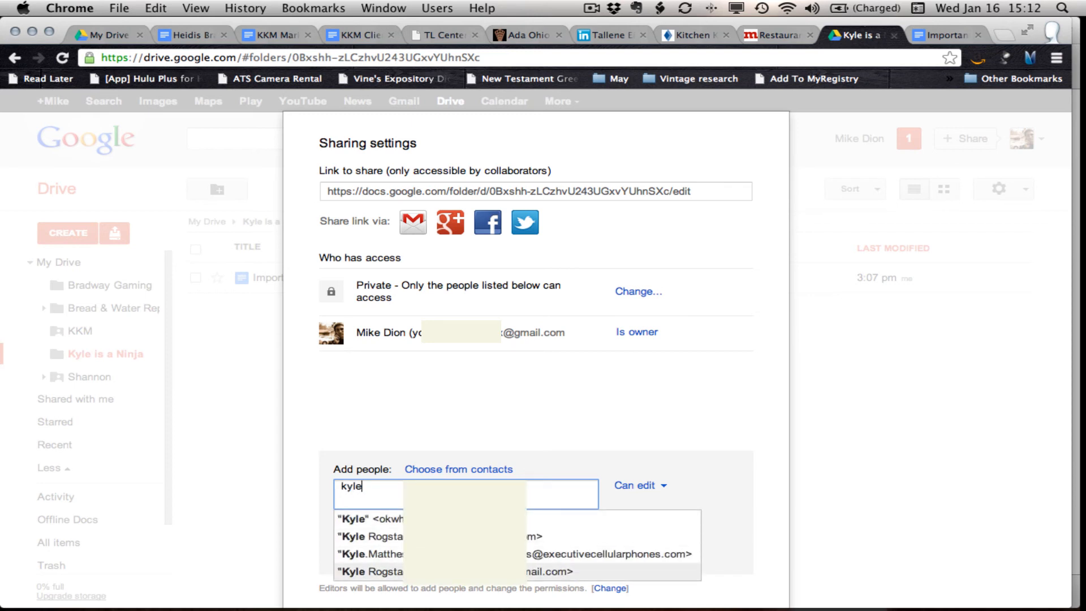
key(Return)
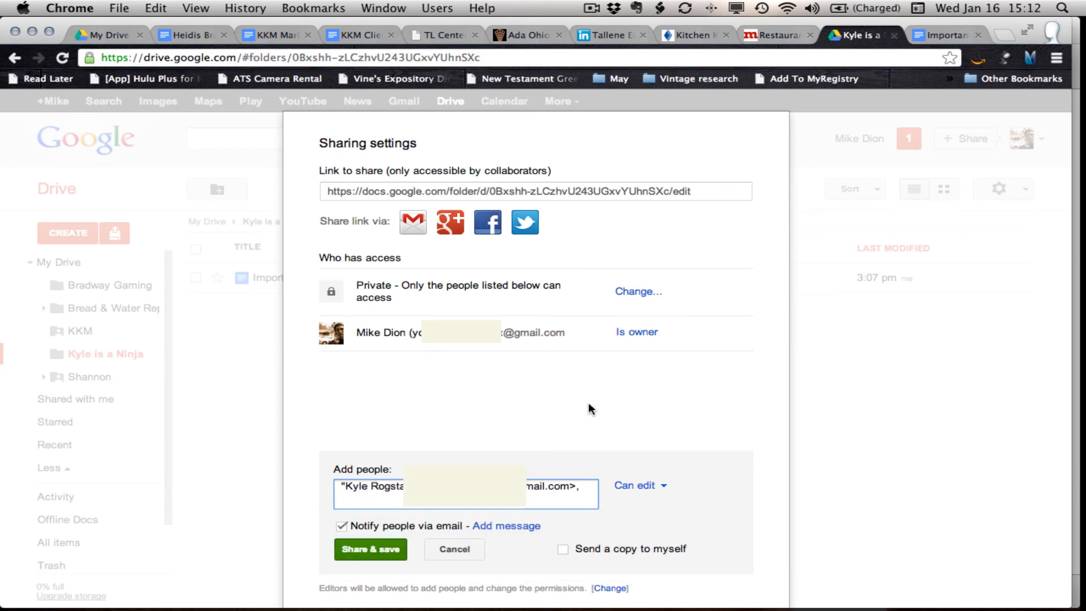
click(372, 549)
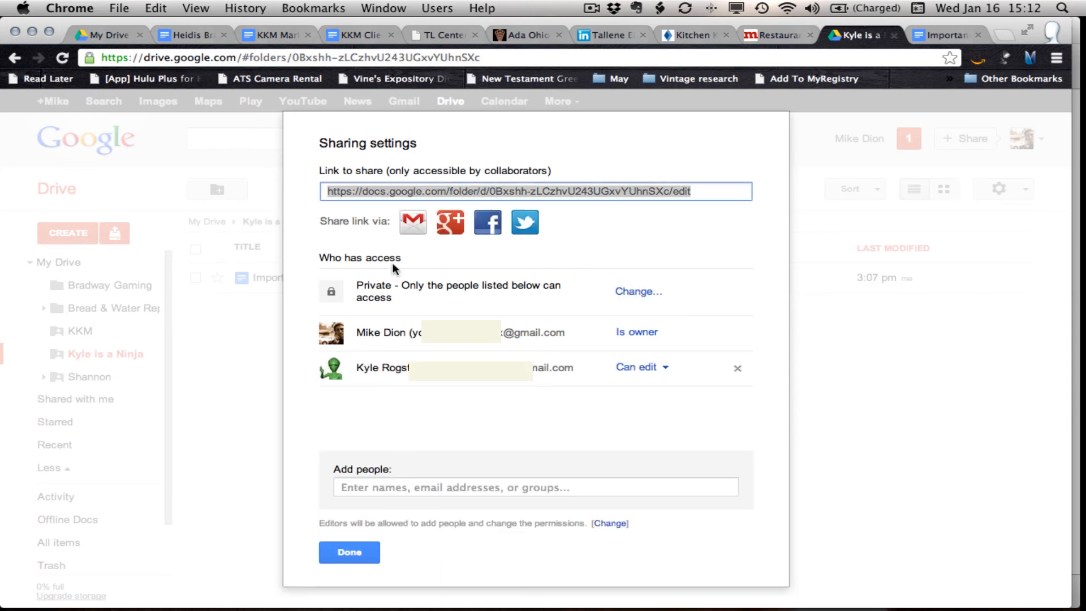
click(352, 551)
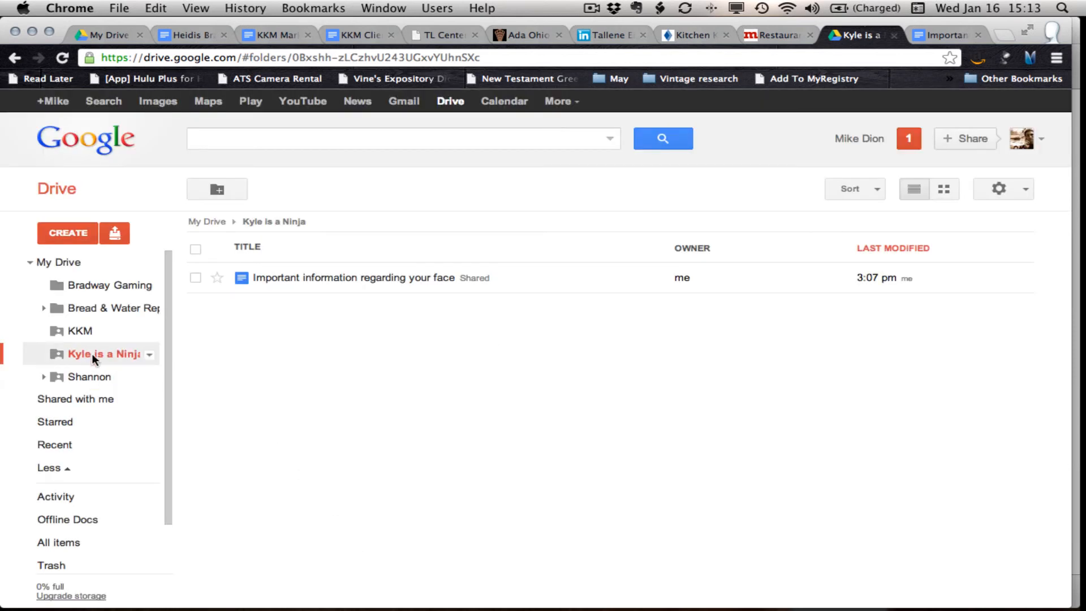
Create a new text document inside the shared "is a Ninja" folder, accepting that it inherits the folder's sharing permissions.
click(78, 235)
click(92, 261)
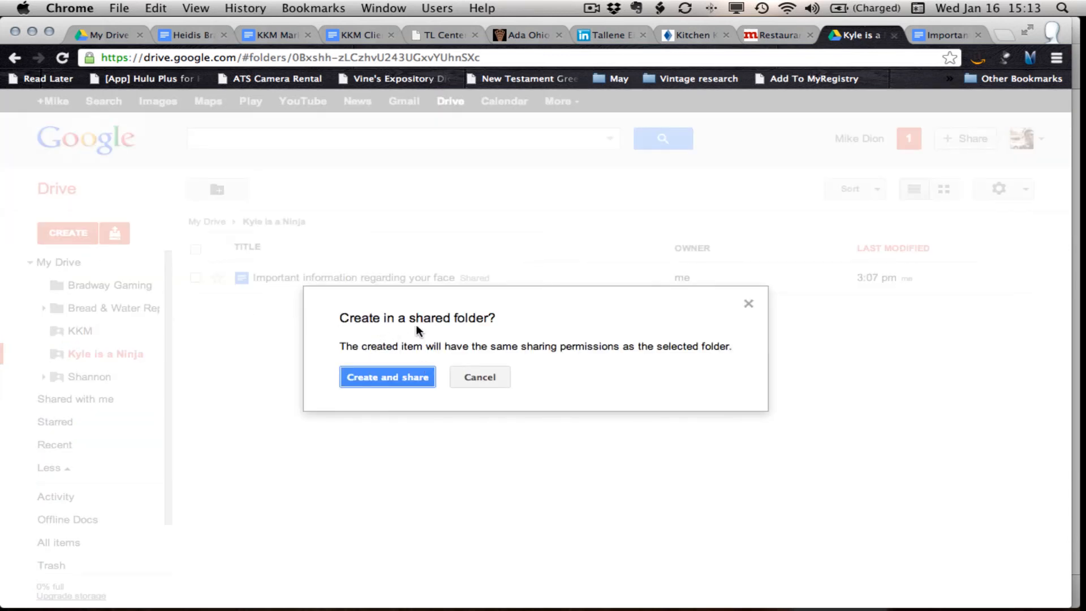
click(406, 376)
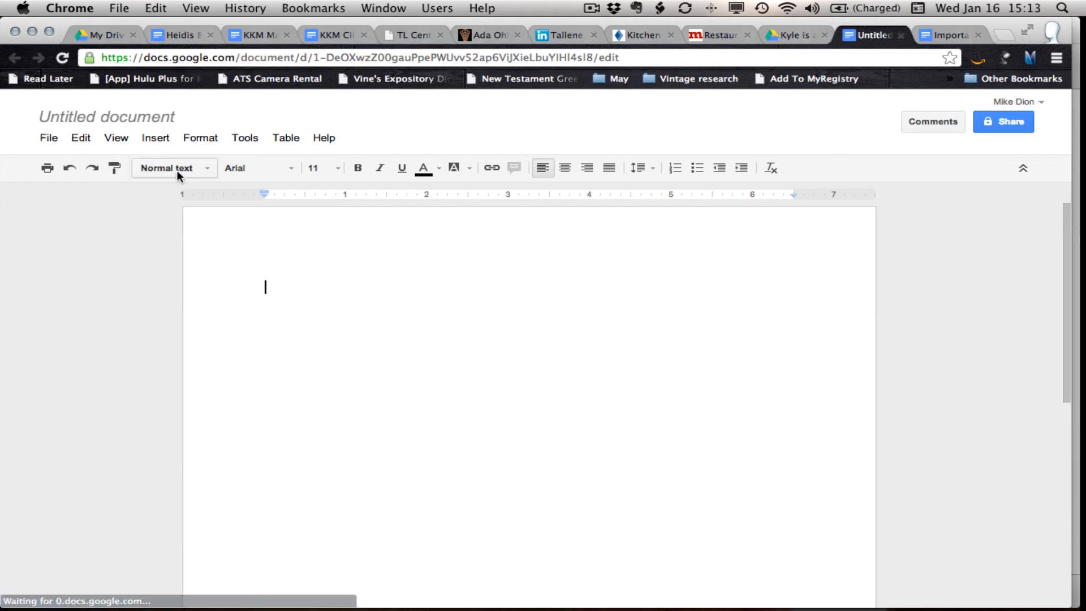
Rename the untitled document with the collaborator's first name followed by "has three black belts".
click(157, 119)
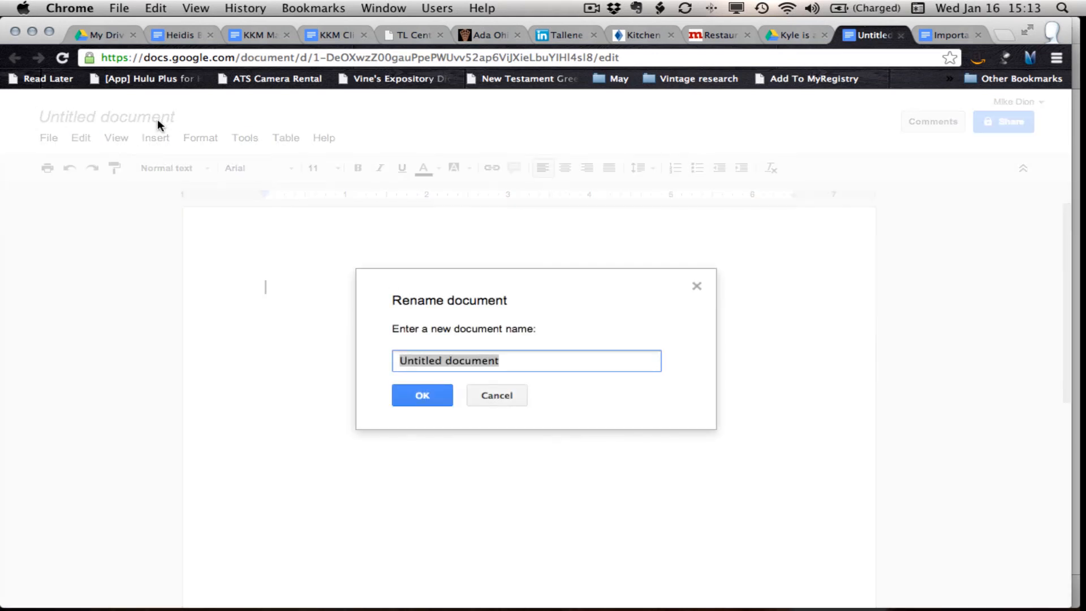
text(Kyle has)
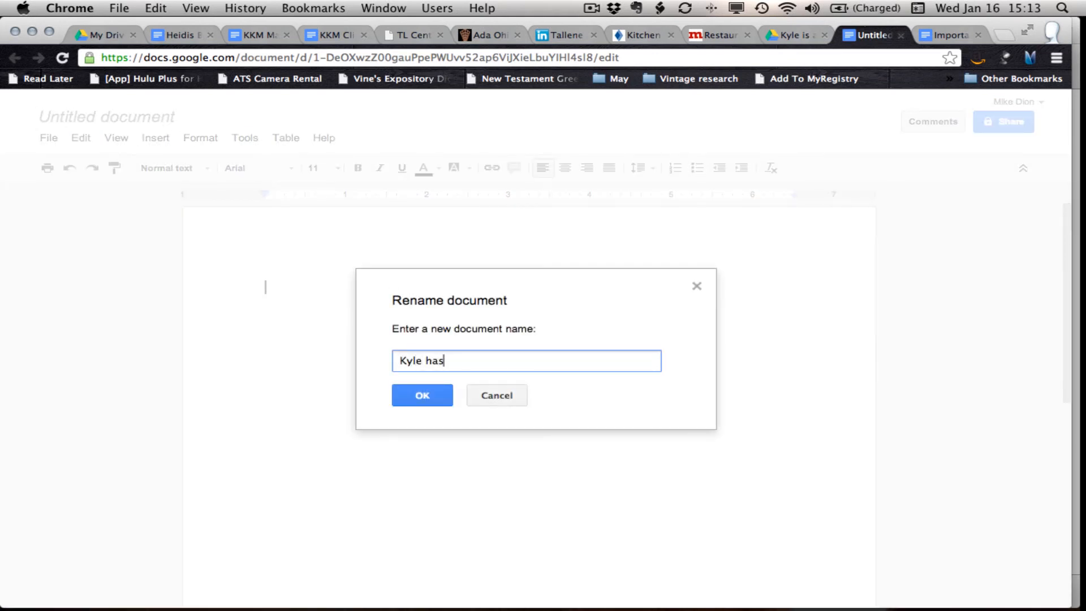
text( three black belts)
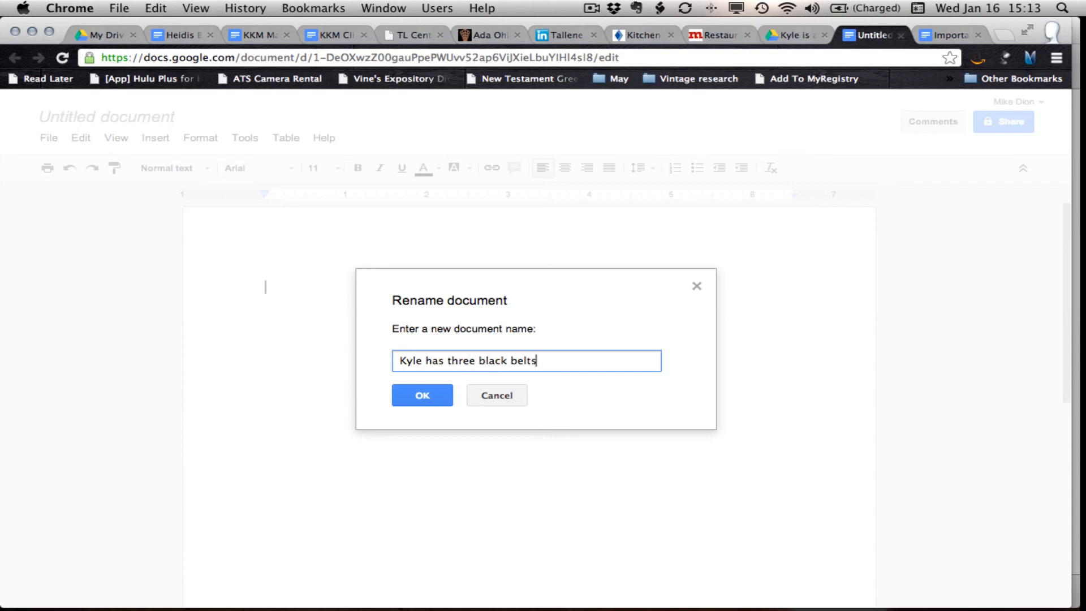
click(426, 396)
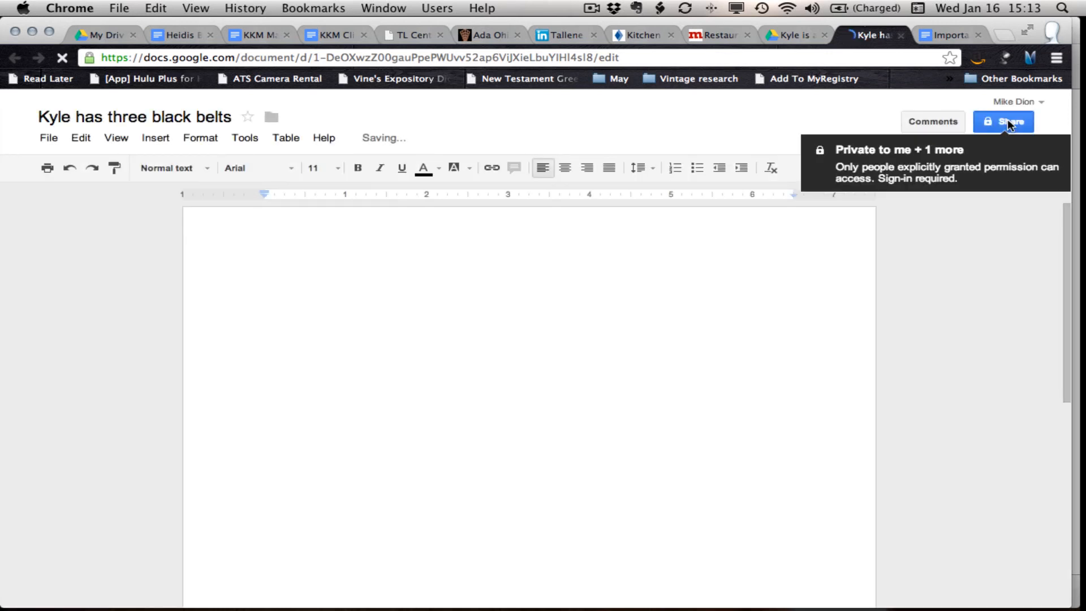
Check who has access to the new document in its sharing settings, and close them.
click(1009, 124)
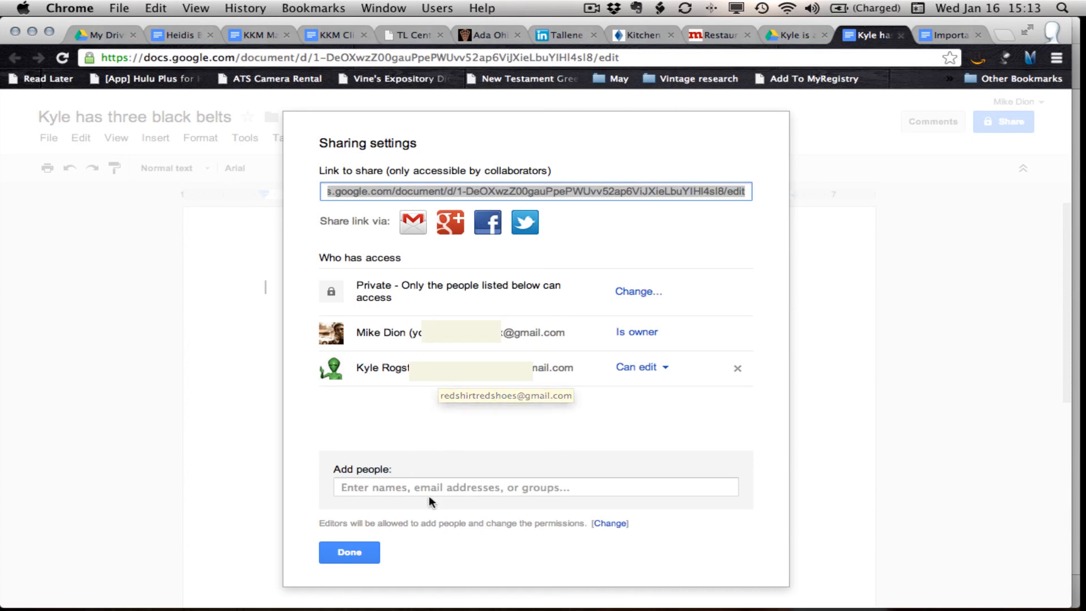
click(347, 553)
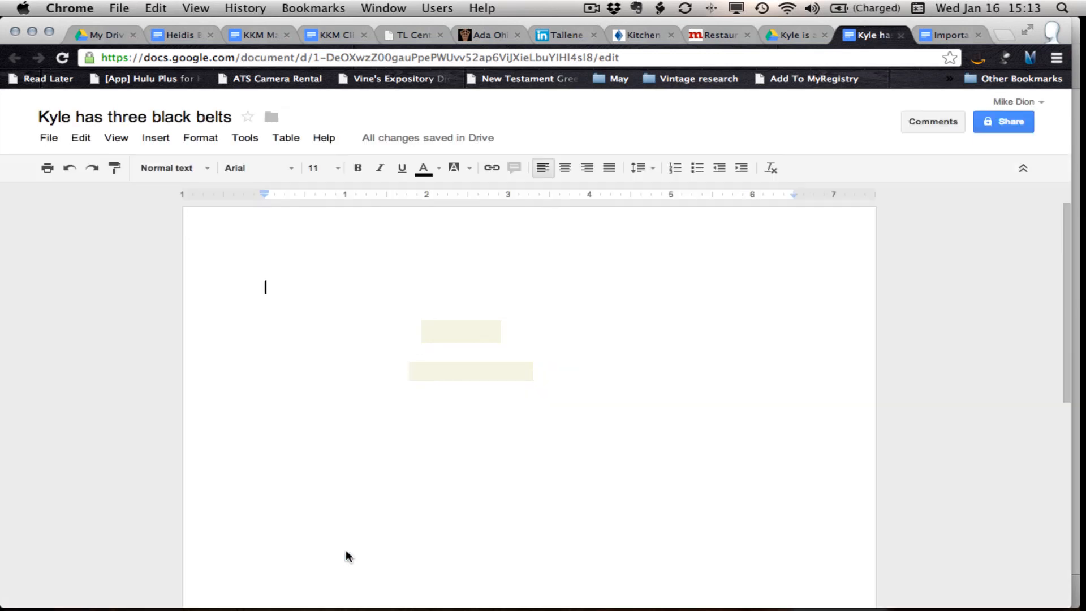